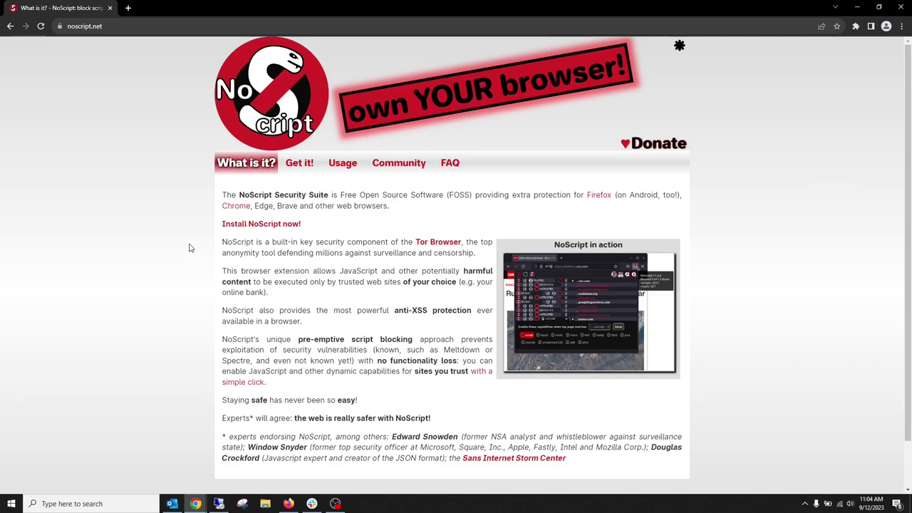
Follow NoScript's Get it! link to the Chrome Web Store and add the extension to Chrome.
{"action": "left_click", "coordinate": [300, 164]}
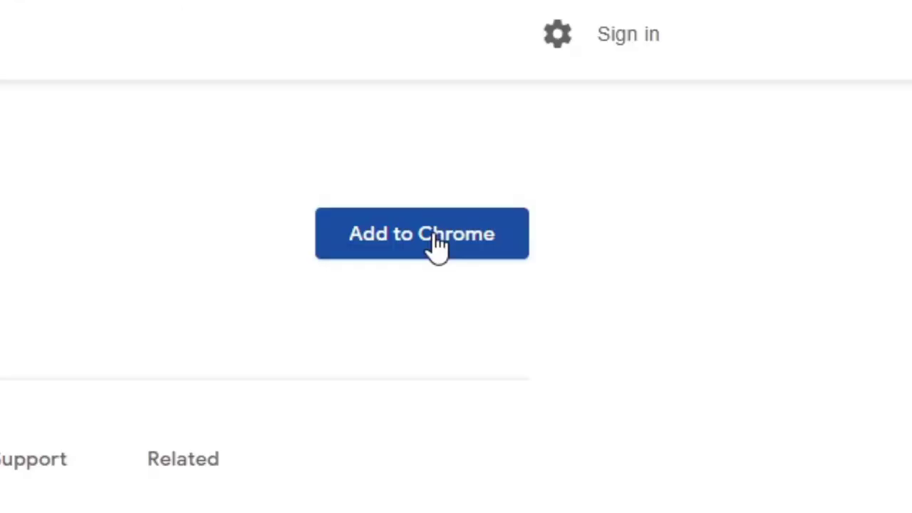
{"action": "left_click", "coordinate": [433, 235]}
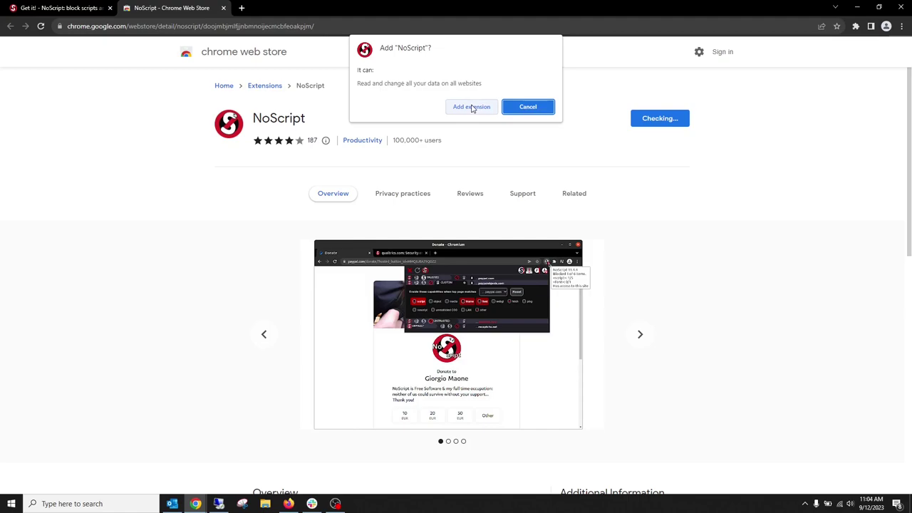
{"action": "left_click", "coordinate": [471, 109]}
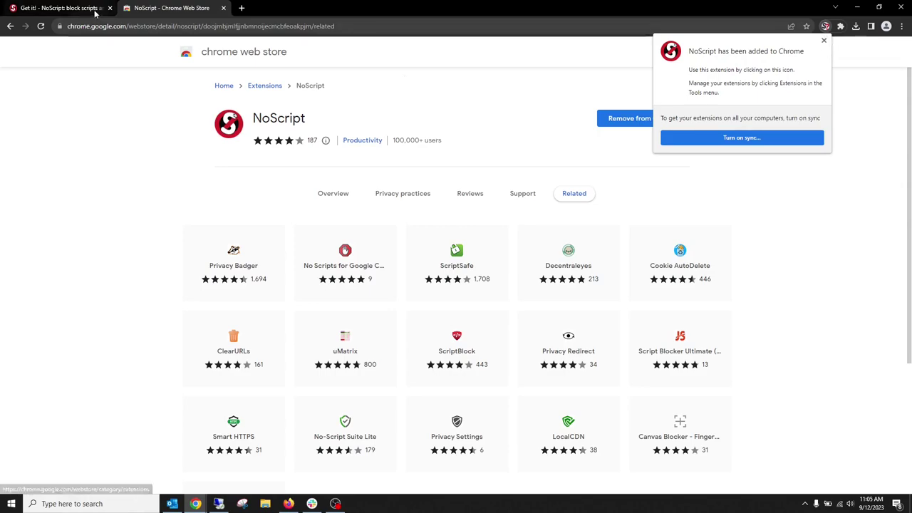
From the Get it! tab, go to Extensions > Manage Extensions in Chrome's three-dot menu.
{"action": "left_click", "coordinate": [61, 8]}
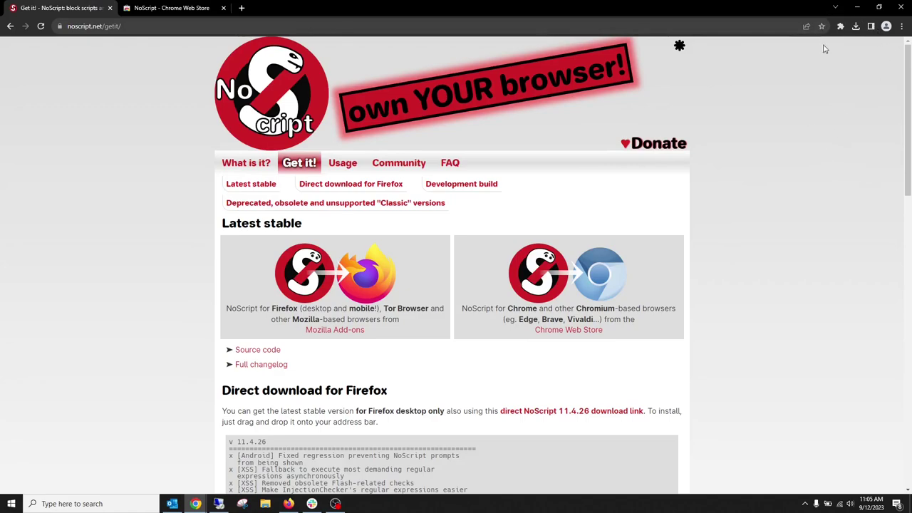
{"action": "left_click", "coordinate": [901, 28]}
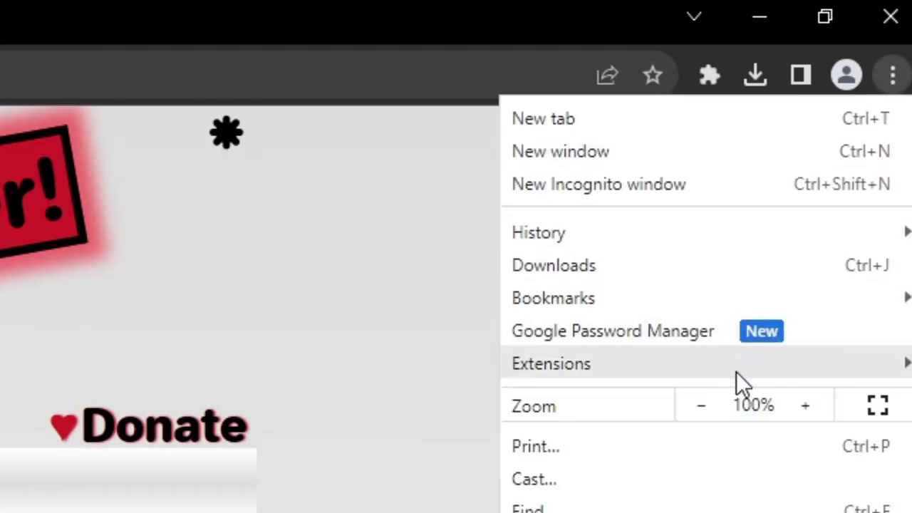
{"action": "mouse_move", "coordinate": [737, 372]}
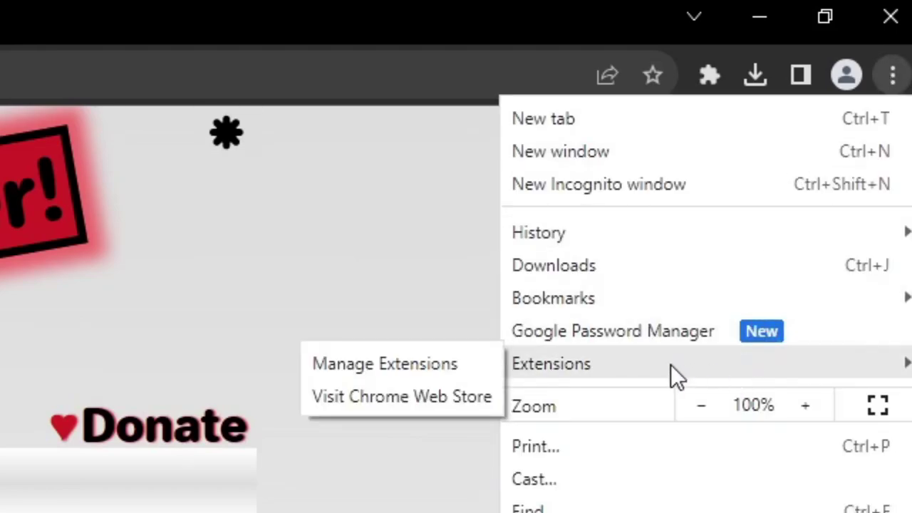
{"action": "left_click", "coordinate": [428, 365]}
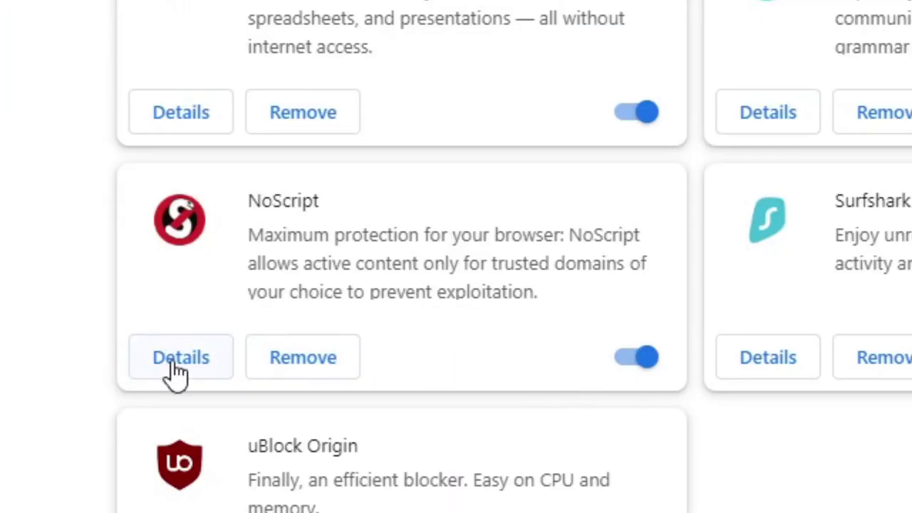
Open NoScript's details and toggle Allow in Incognito on, then back off.
{"action": "left_click", "coordinate": [171, 360]}
{"action": "left_click", "coordinate": [597, 339]}
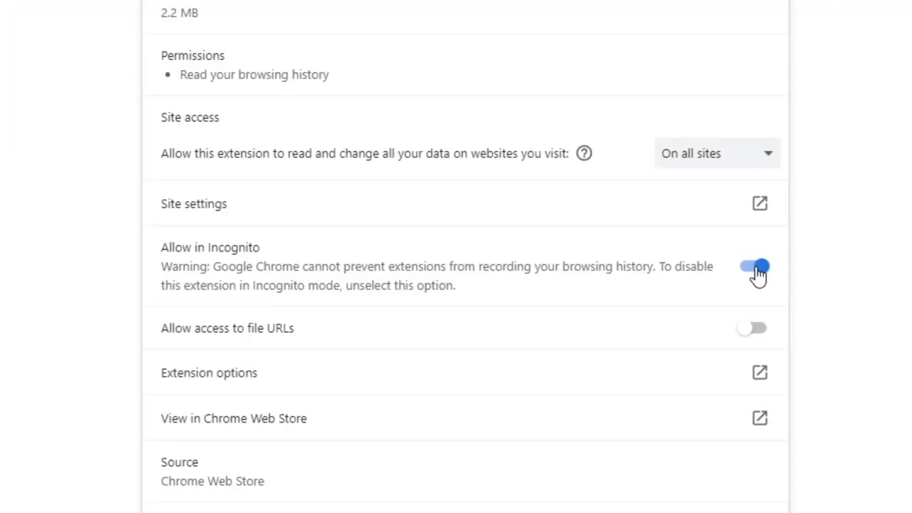
{"action": "left_click", "coordinate": [757, 270]}
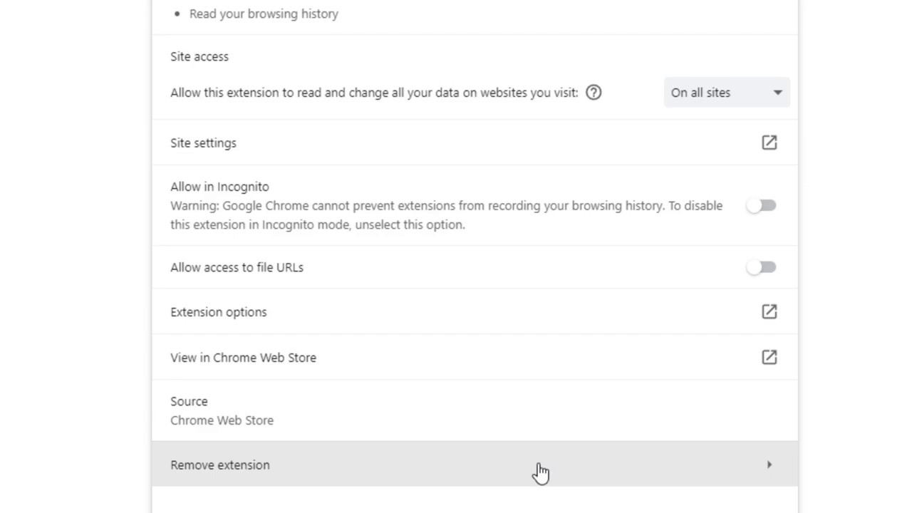
Open NoScript's Site settings to view its site permissions in a Settings tab.
{"action": "left_click", "coordinate": [768, 142]}
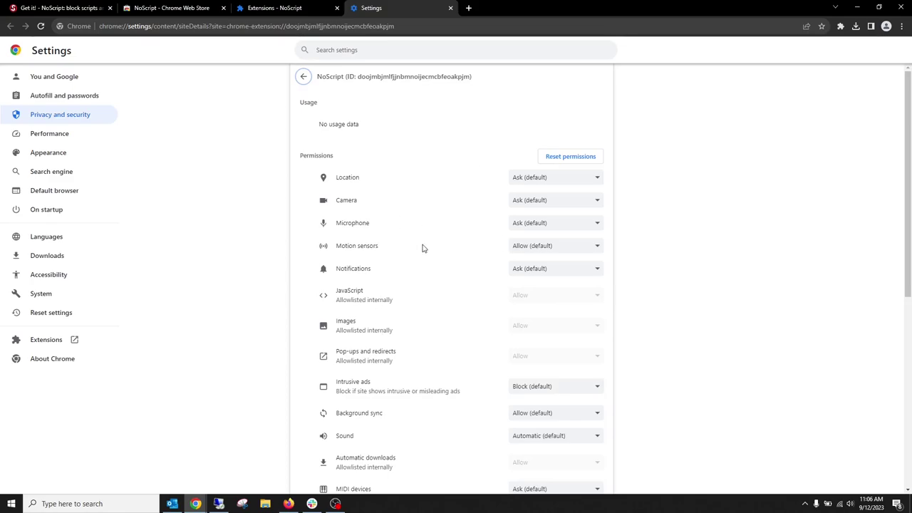
{"action": "scroll", "coordinate": [422, 250], "scroll_direction": "down", "scroll_amount": 3}
{"action": "scroll", "coordinate": [422, 250], "scroll_direction": "up", "scroll_amount": 3}
{"action": "scroll", "coordinate": [423, 250], "scroll_direction": "down", "scroll_amount": 4}
{"action": "scroll", "coordinate": [422, 251], "scroll_direction": "up", "scroll_amount": 4}
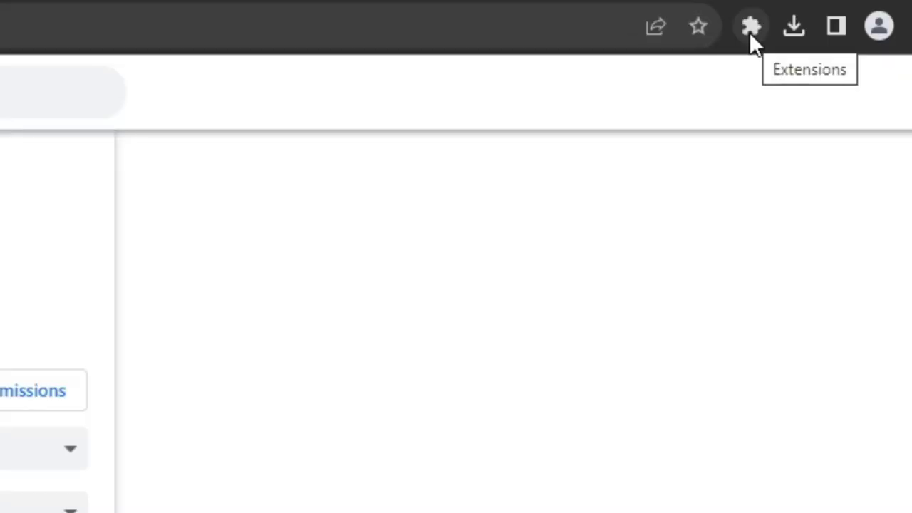
Pin NoScript from the puzzle-piece Extensions menu, then open and close its toolbar panel.
{"action": "left_click", "coordinate": [750, 35]}
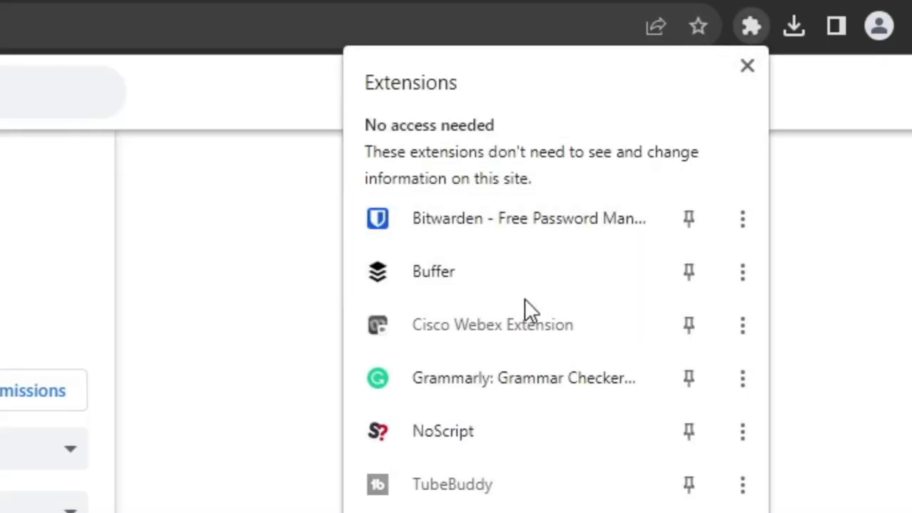
{"action": "left_click", "coordinate": [687, 431]}
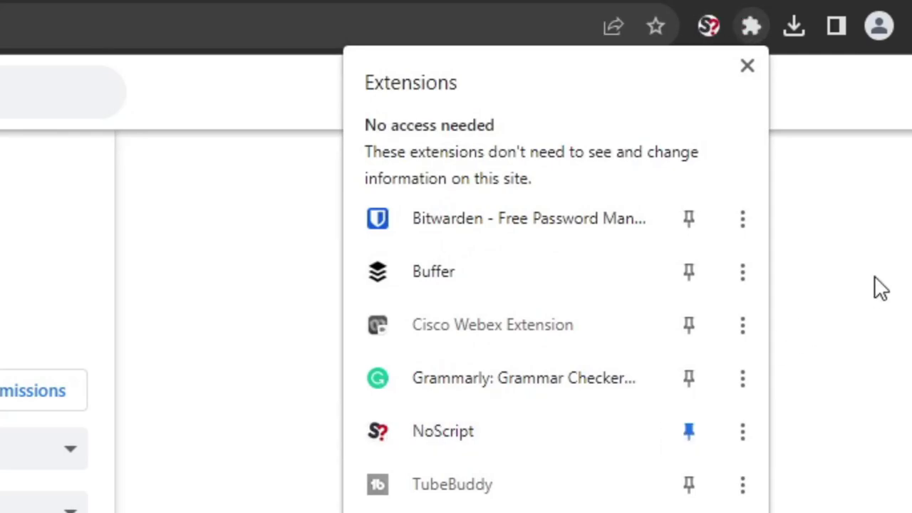
{"action": "left_click", "coordinate": [814, 132]}
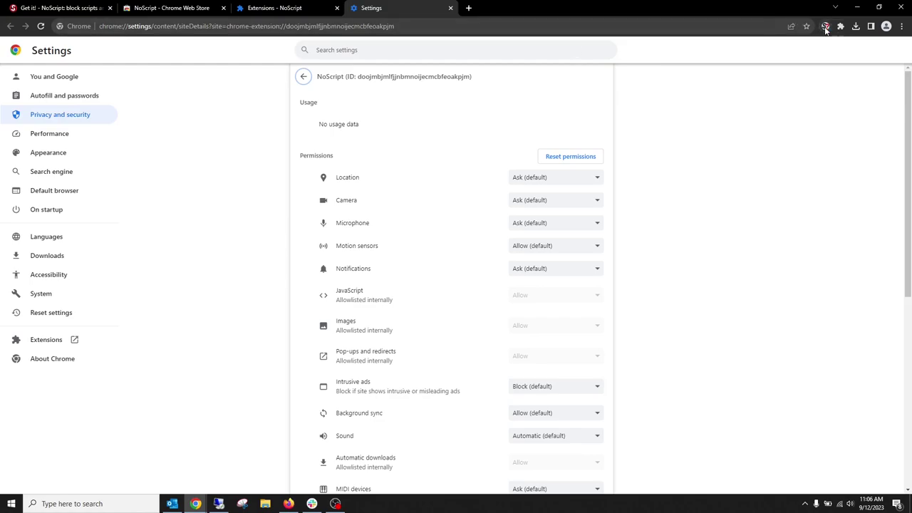
{"action": "left_click", "coordinate": [825, 27]}
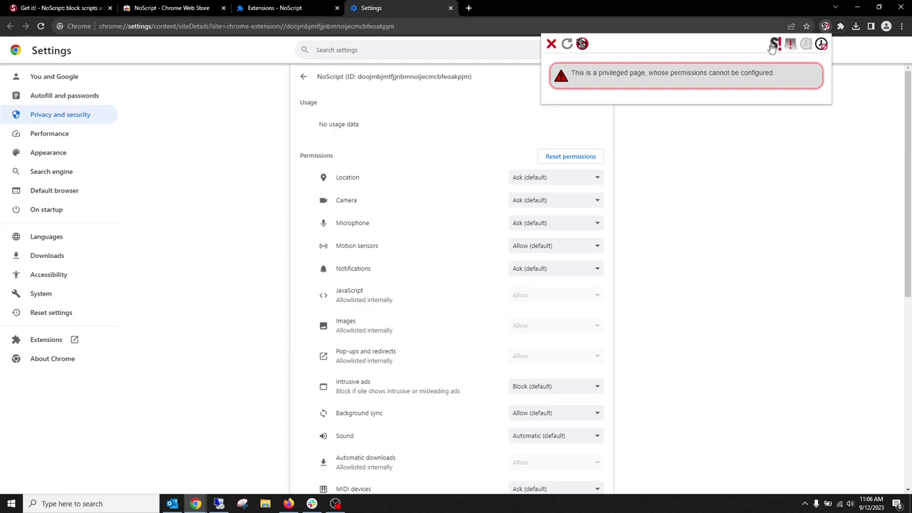
{"action": "left_click", "coordinate": [551, 44]}
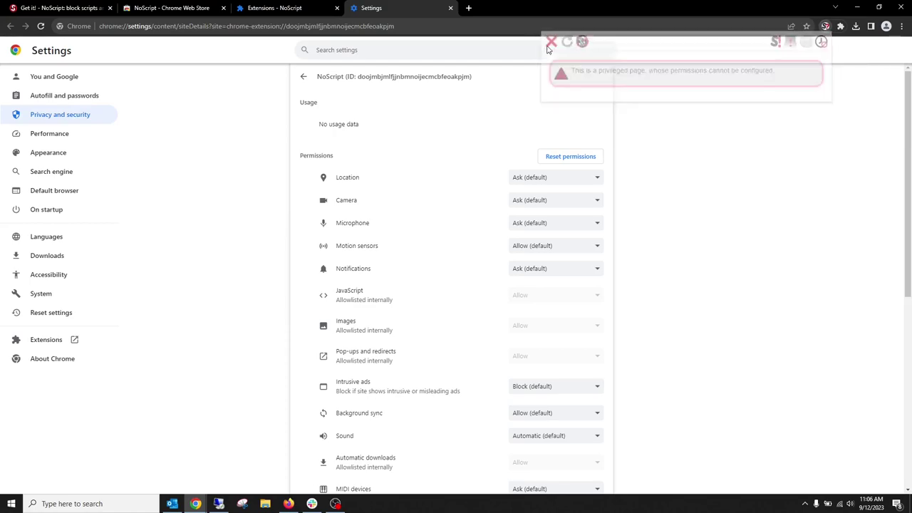
In the first tab, type 'cnet' in the address bar and go to cnet.com/news.
{"action": "left_click", "coordinate": [77, 8]}
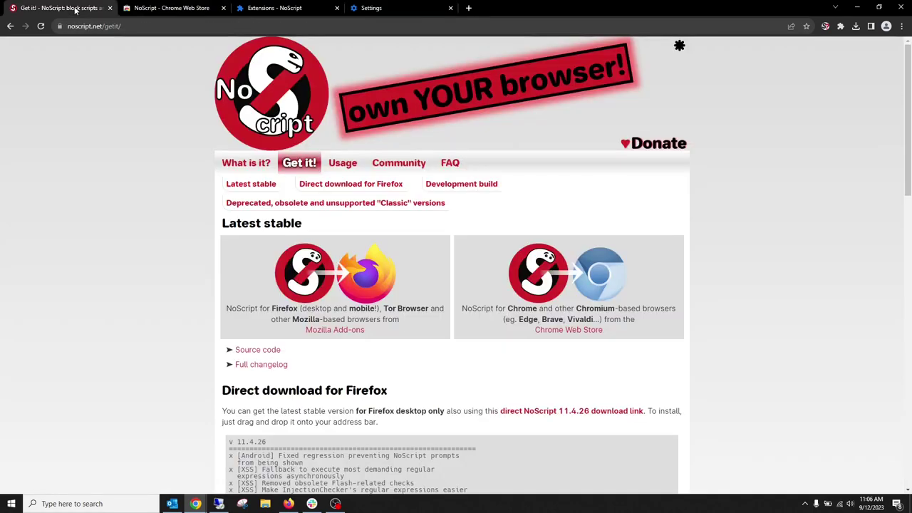
{"action": "left_click", "coordinate": [139, 26]}
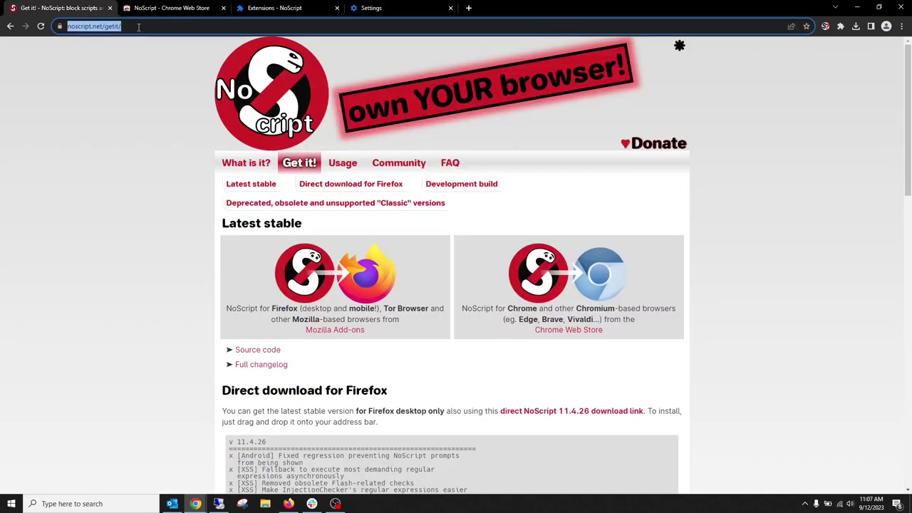
{"action": "type", "text": "cnet.com"}
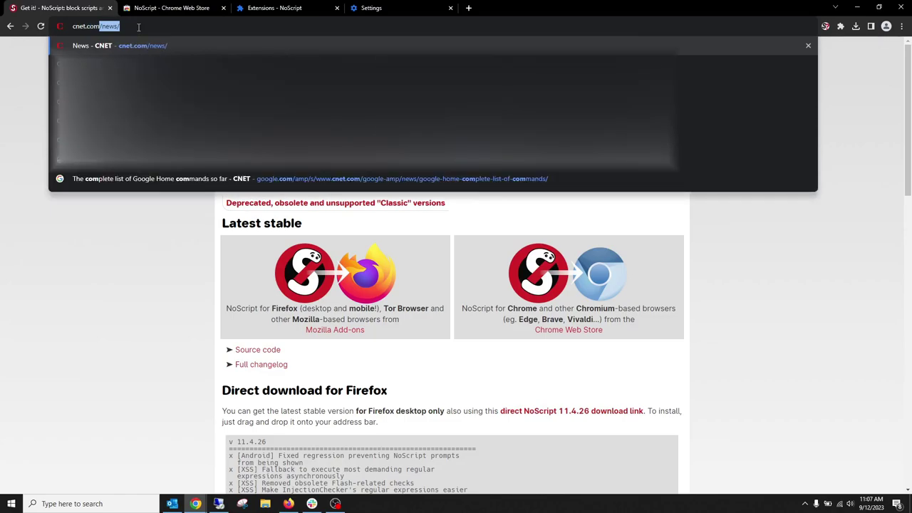
{"action": "key", "text": "Return"}
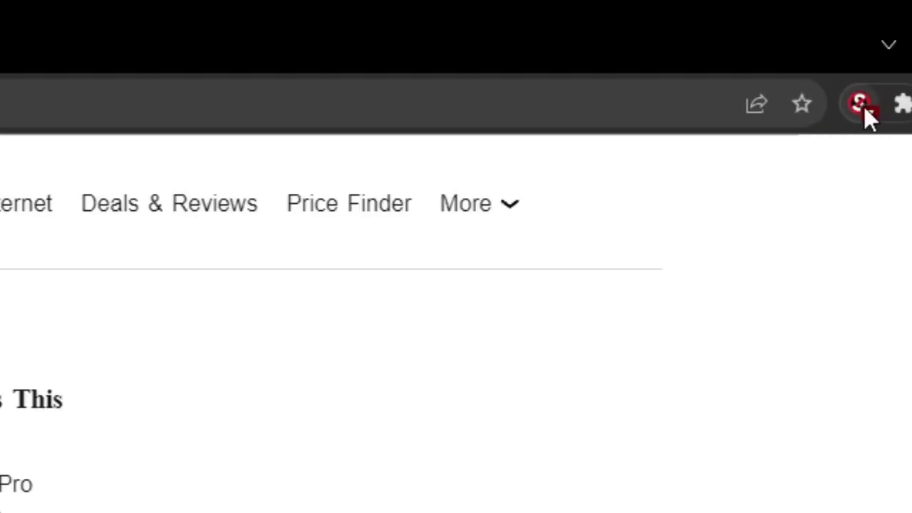
Set cnet.com to Temp. TRUSTED in the NoScript panel and reload the page.
{"action": "left_click", "coordinate": [858, 109]}
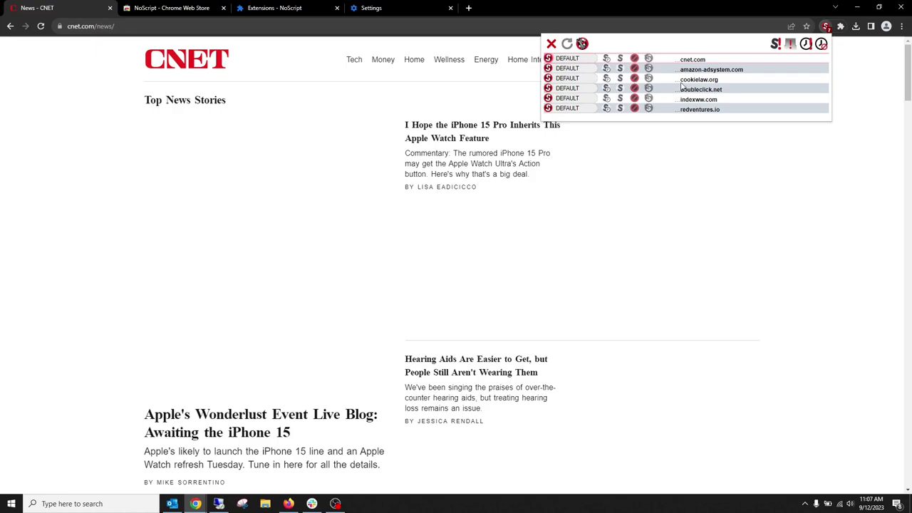
{"action": "left_click", "coordinate": [606, 58]}
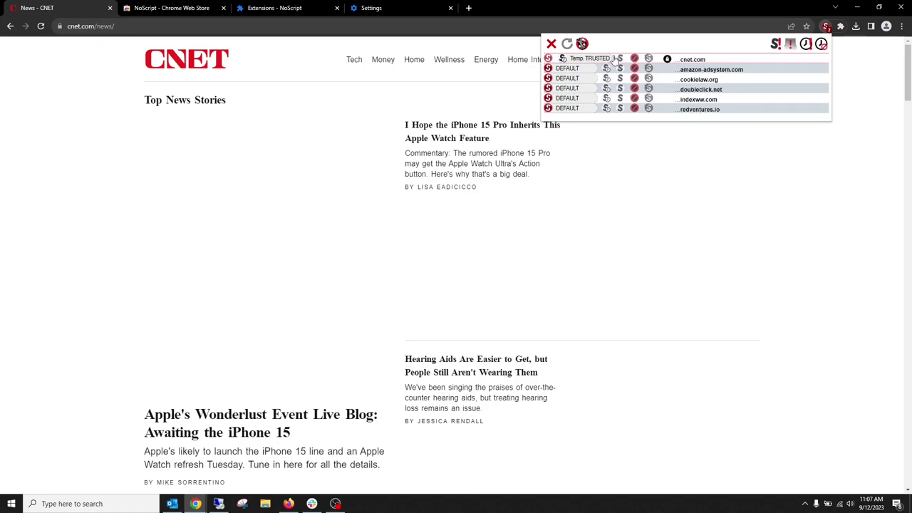
{"action": "left_click", "coordinate": [567, 46]}
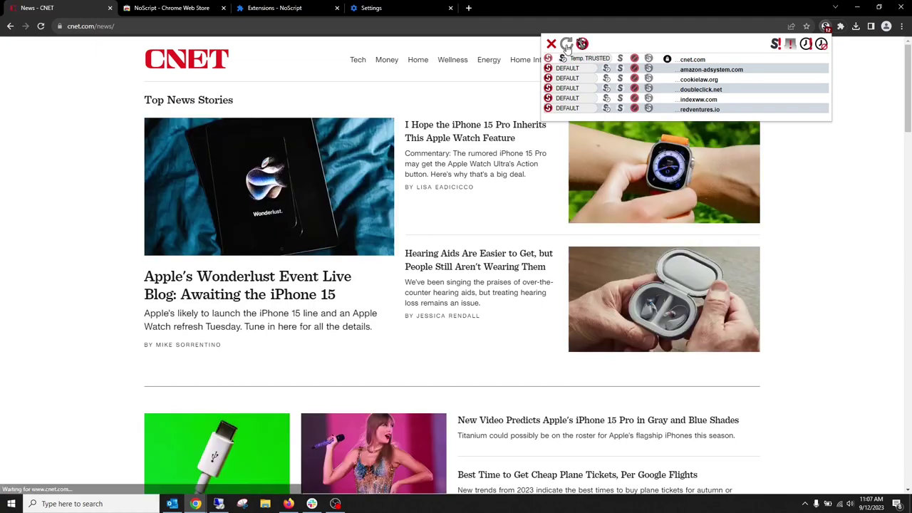
Close the NoScript panel and open CNET's iPhone 15 USB-C cables article.
{"action": "left_click", "coordinate": [864, 111]}
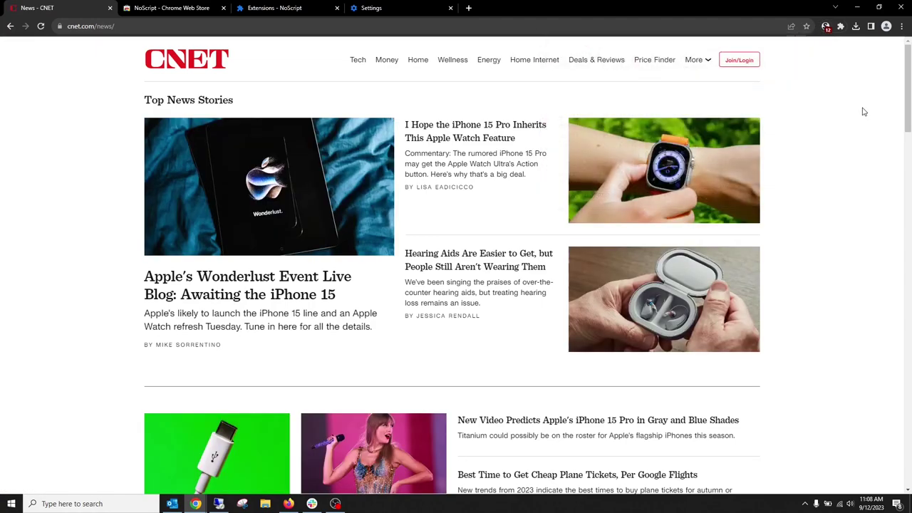
{"action": "scroll", "coordinate": [845, 137], "scroll_direction": "down", "scroll_amount": 3}
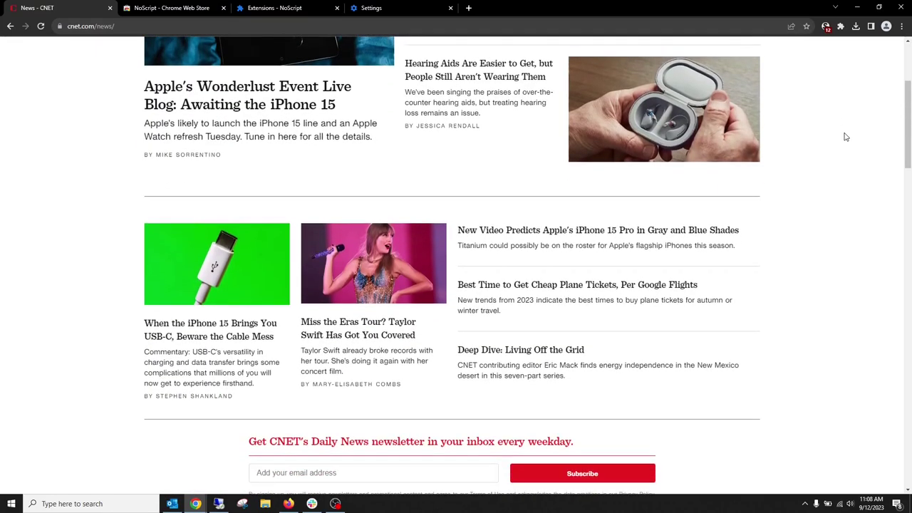
{"action": "left_click", "coordinate": [251, 326]}
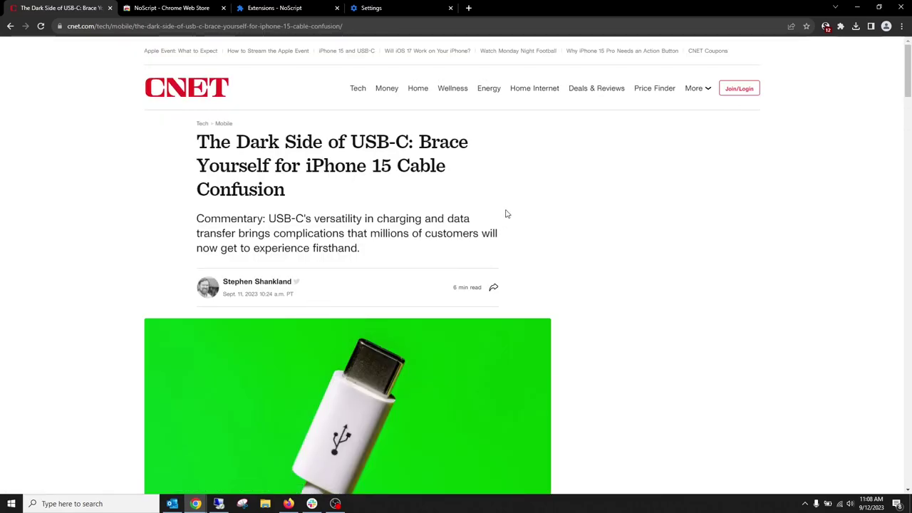
{"action": "scroll", "coordinate": [590, 211], "scroll_direction": "down", "scroll_amount": 3}
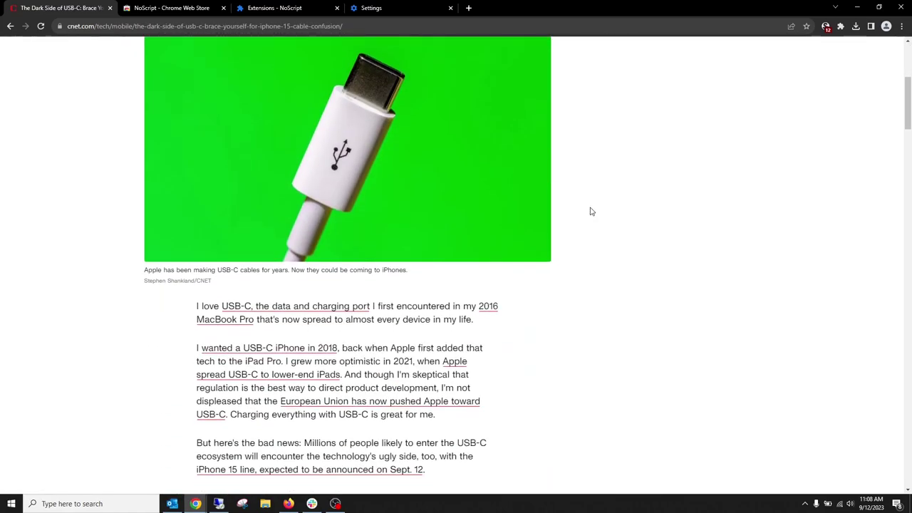
{"action": "scroll", "coordinate": [590, 212], "scroll_direction": "down", "scroll_amount": 3}
{"action": "scroll", "coordinate": [592, 211], "scroll_direction": "up", "scroll_amount": 6}
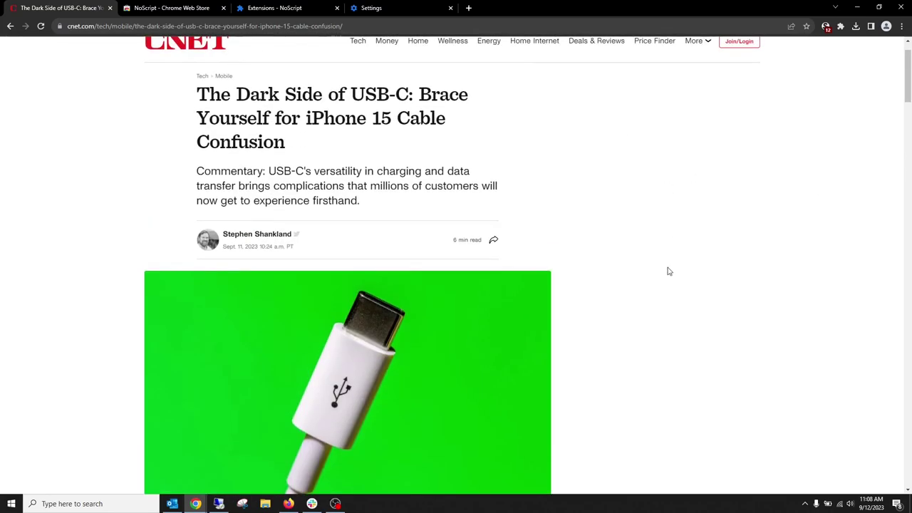
Go back and forward to the hearing-aids article and show its domains in NoScript.
{"action": "key", "text": "alt+shift+n"}
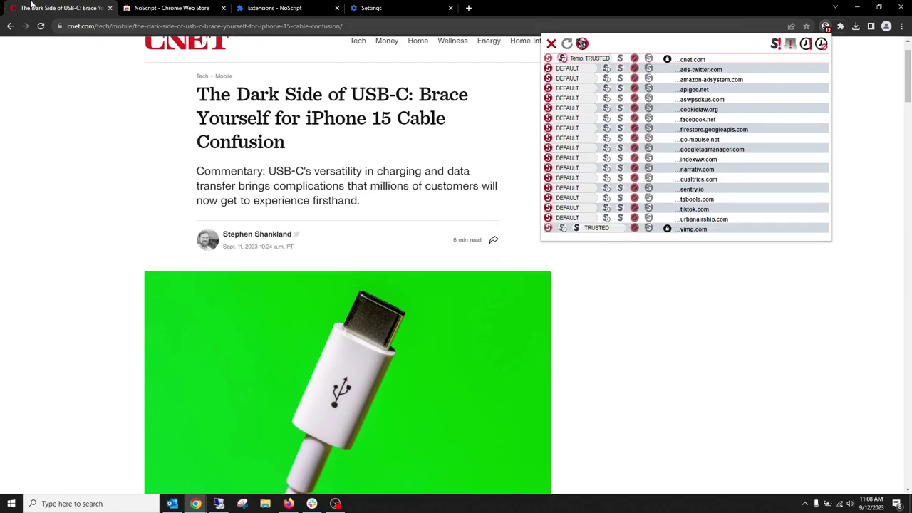
{"action": "left_click", "coordinate": [9, 26]}
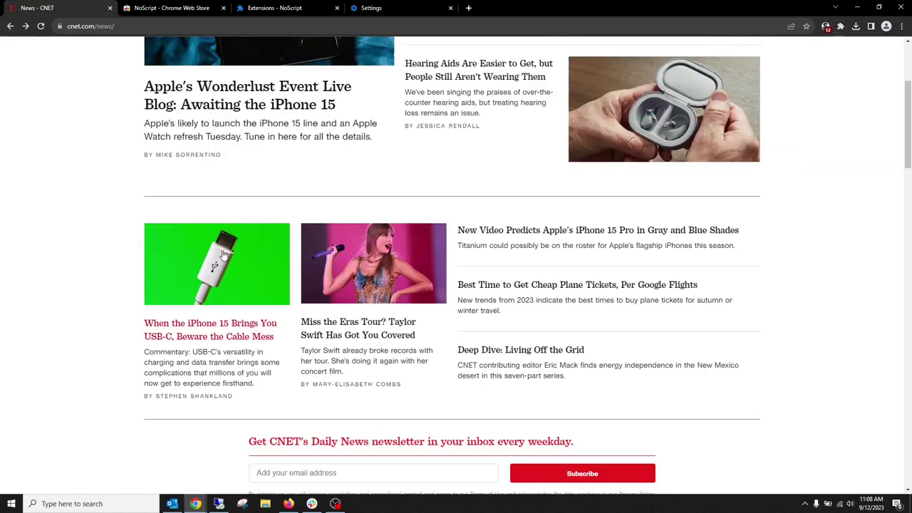
{"action": "key", "text": "alt+Right"}
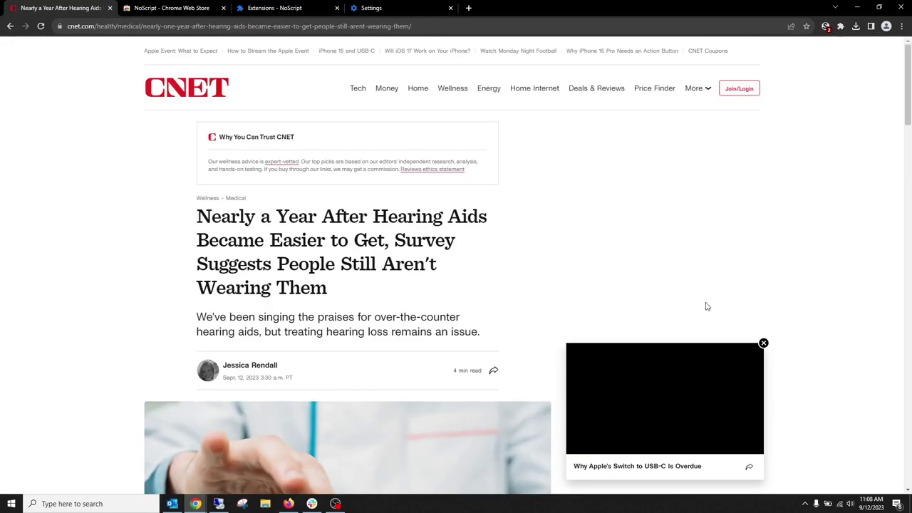
{"action": "left_click", "coordinate": [825, 26]}
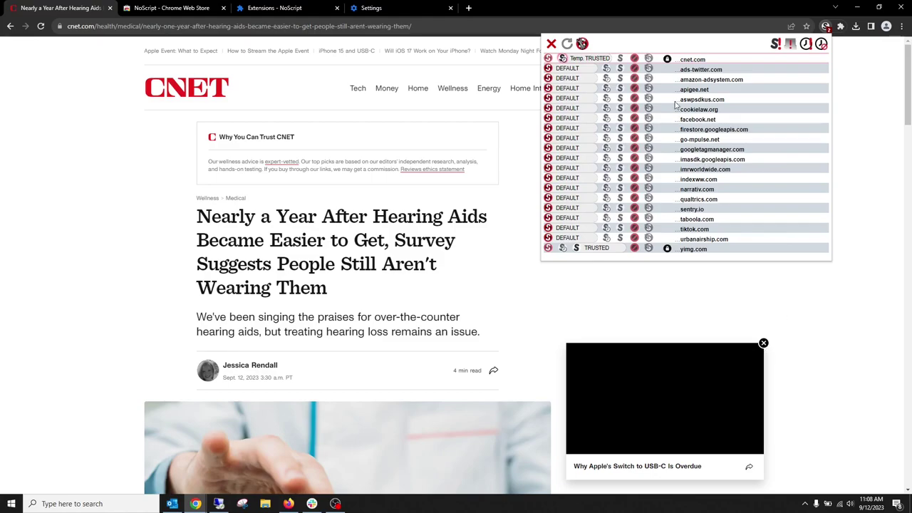
Switch cnet.com to CUSTOM in NoScript, review its capability checkboxes, and close the panel.
{"action": "left_click", "coordinate": [648, 59]}
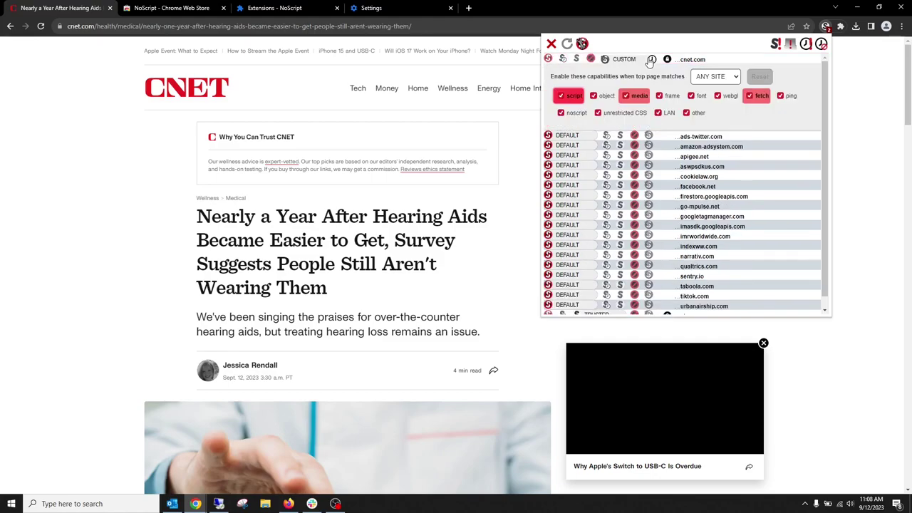
{"action": "left_click", "coordinate": [550, 44]}
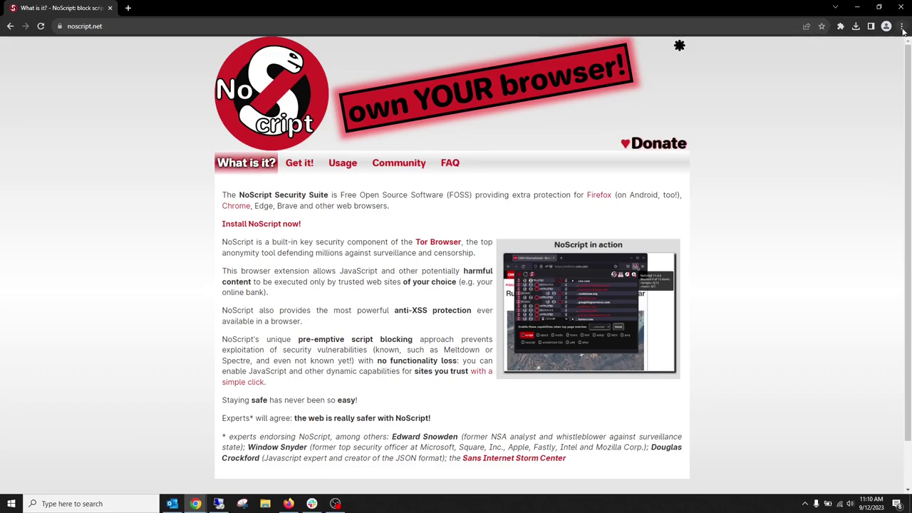
Open the Chrome Web Store from the Extensions menu and search it for 'noscript'.
{"action": "left_click", "coordinate": [902, 27]}
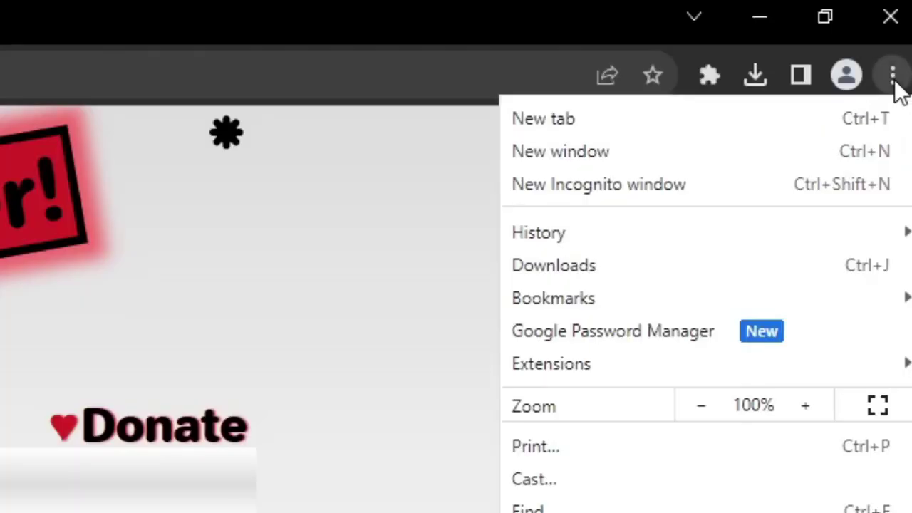
{"action": "mouse_move", "coordinate": [824, 369]}
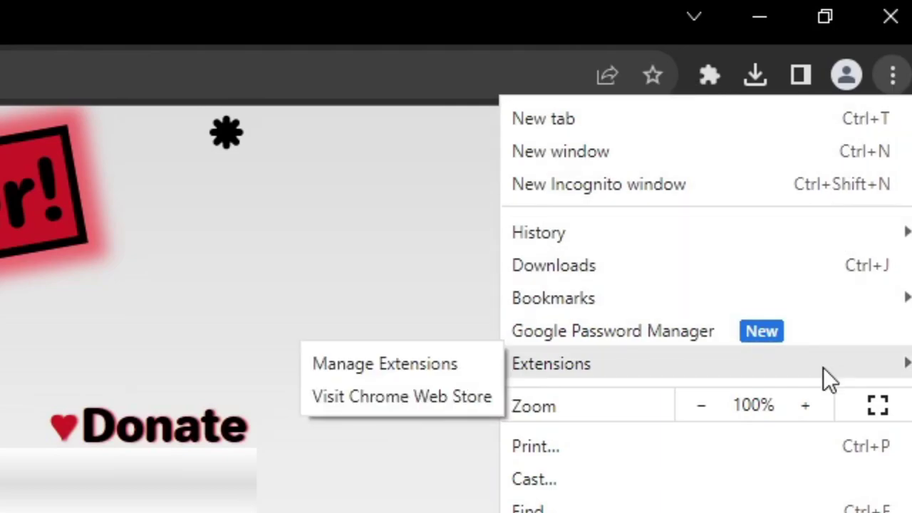
{"action": "left_click", "coordinate": [399, 398]}
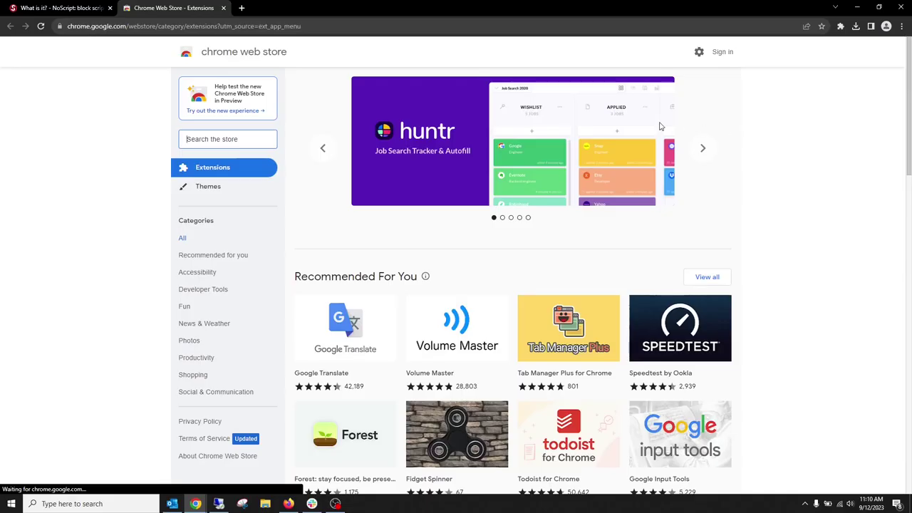
{"action": "left_click", "coordinate": [211, 140]}
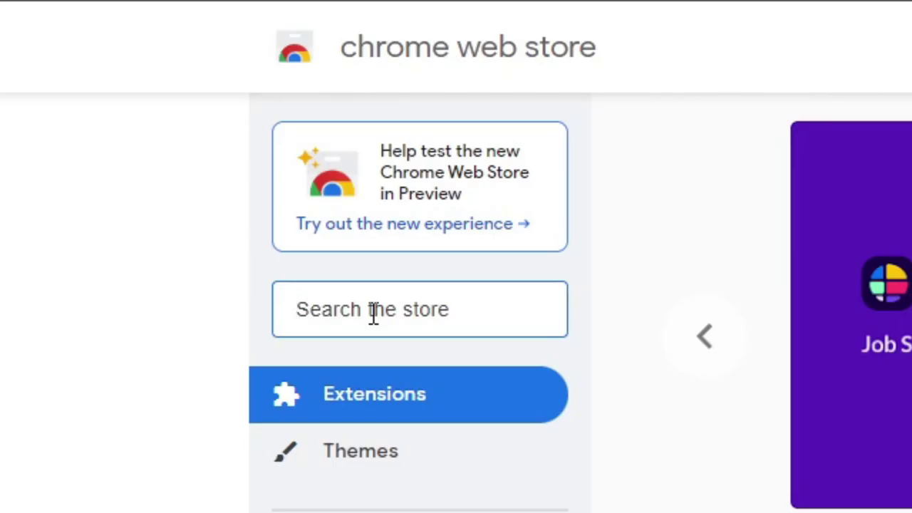
{"action": "type", "text": "noscri"}
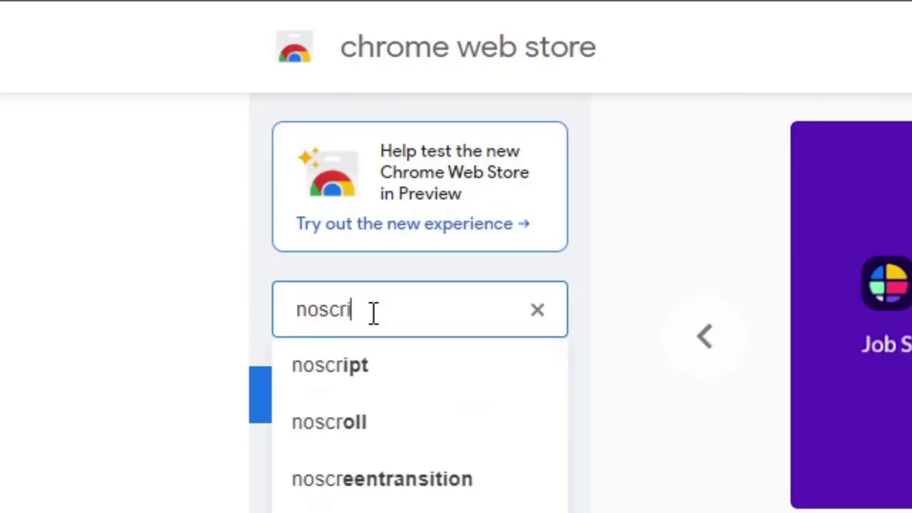
{"action": "type", "text": "pt"}
{"action": "key", "text": "Return"}
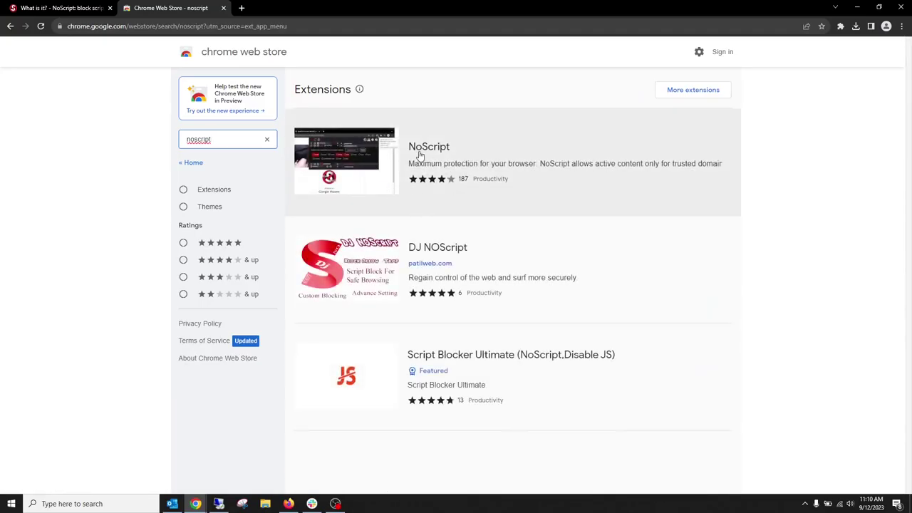
Install NoScript from its store listing with Add to Chrome, confirm, and dismiss the added notice.
{"action": "left_click", "coordinate": [420, 153]}
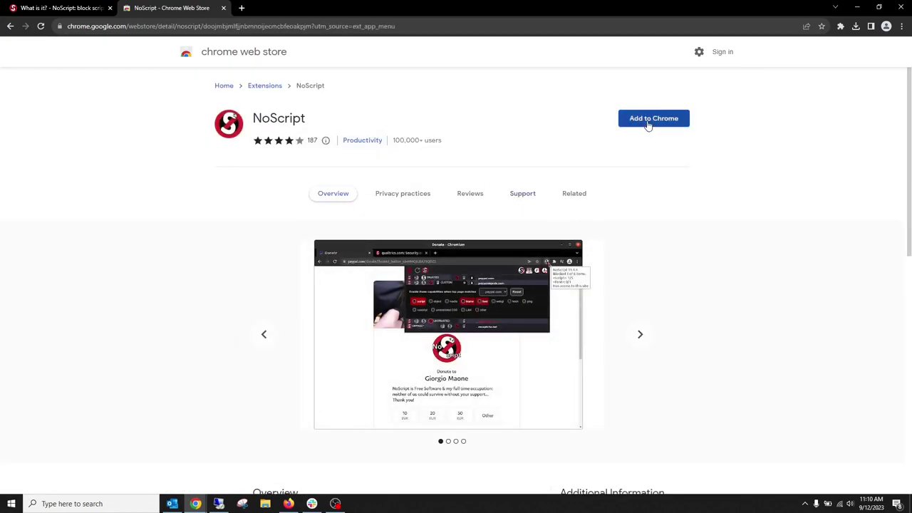
{"action": "left_click", "coordinate": [648, 124]}
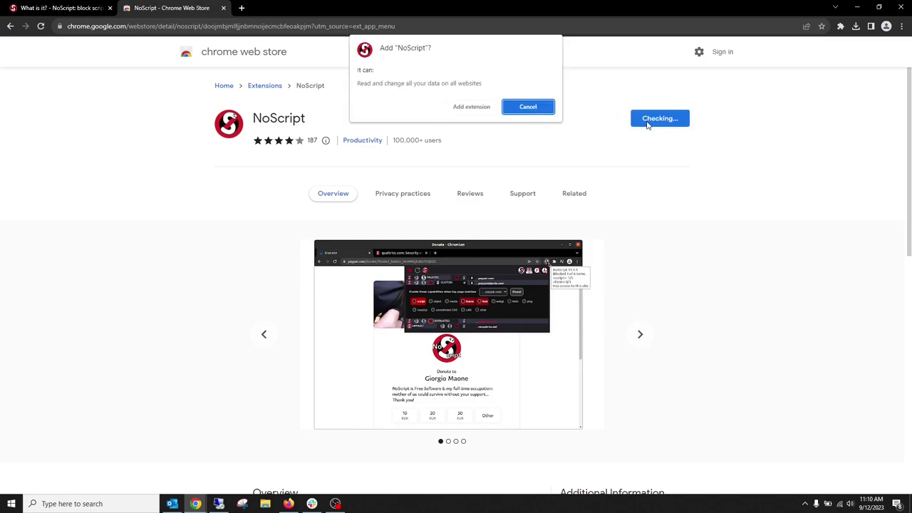
{"action": "left_click", "coordinate": [470, 109]}
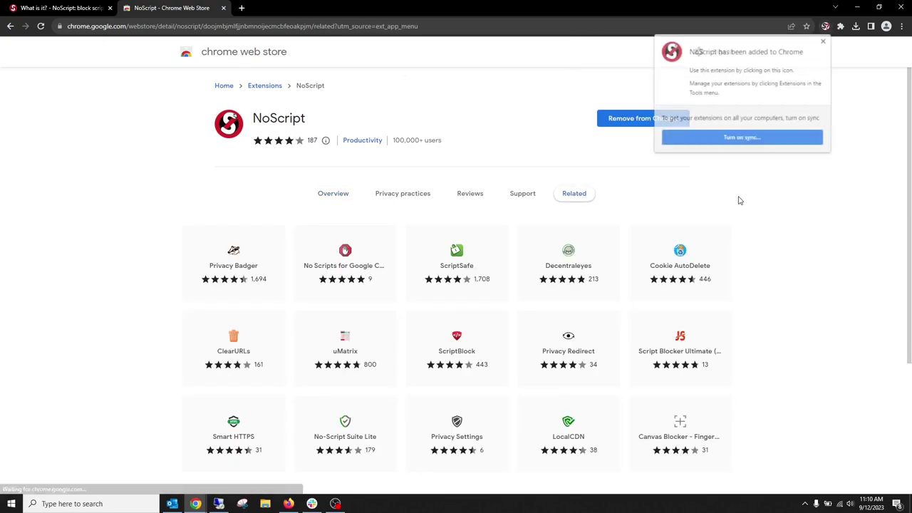
{"action": "left_click", "coordinate": [823, 40]}
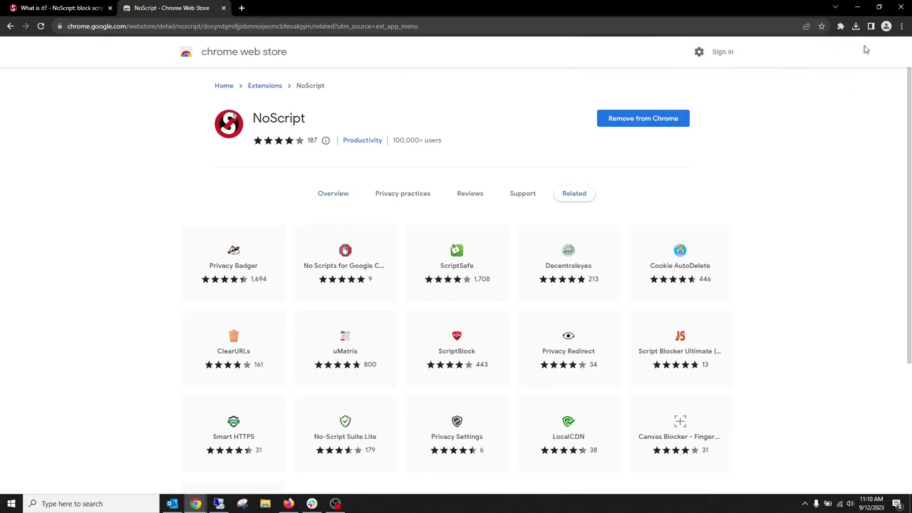
Pin NoScript to the Chrome toolbar from the Extensions menu.
{"action": "left_click", "coordinate": [840, 27]}
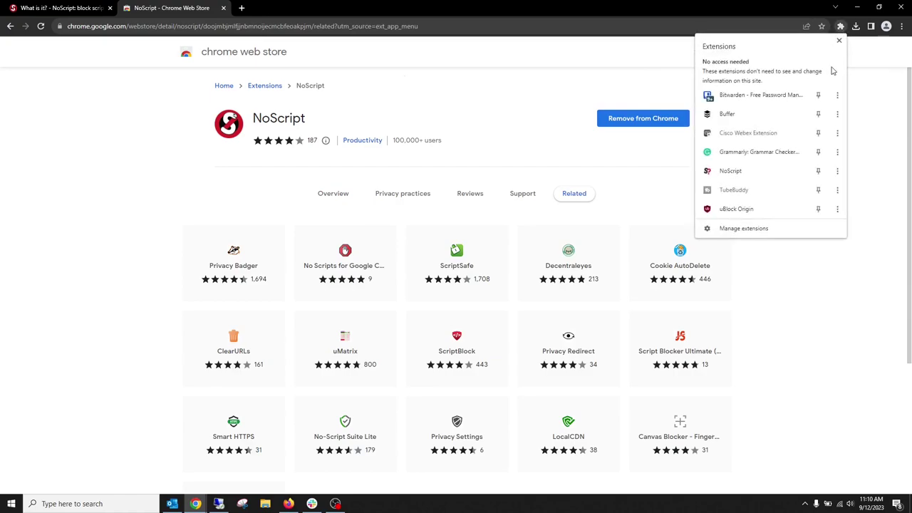
{"action": "left_click", "coordinate": [818, 171]}
{"action": "left_click", "coordinate": [838, 42]}
Check NoScript's panel on the store page, then close the Chrome Web Store tab.
{"action": "left_click", "coordinate": [824, 26]}
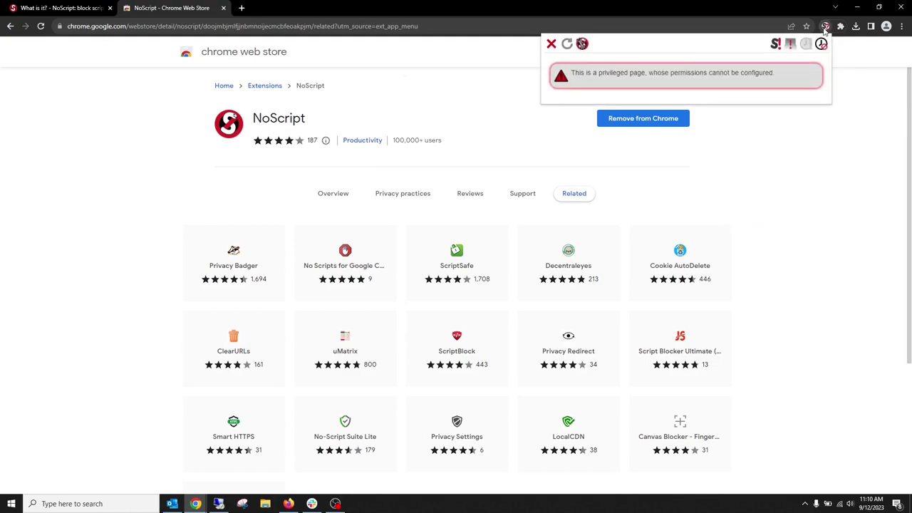
{"action": "left_click", "coordinate": [824, 26]}
{"action": "key", "text": "ctrl+w"}
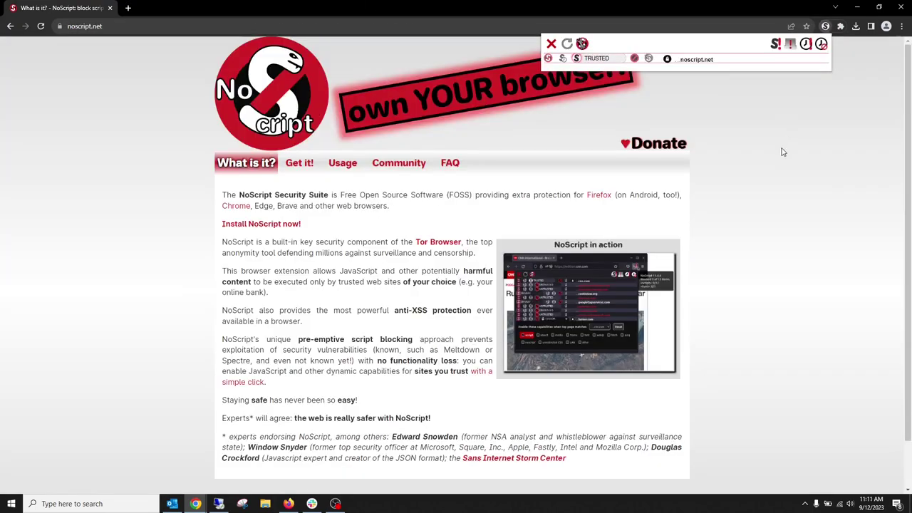